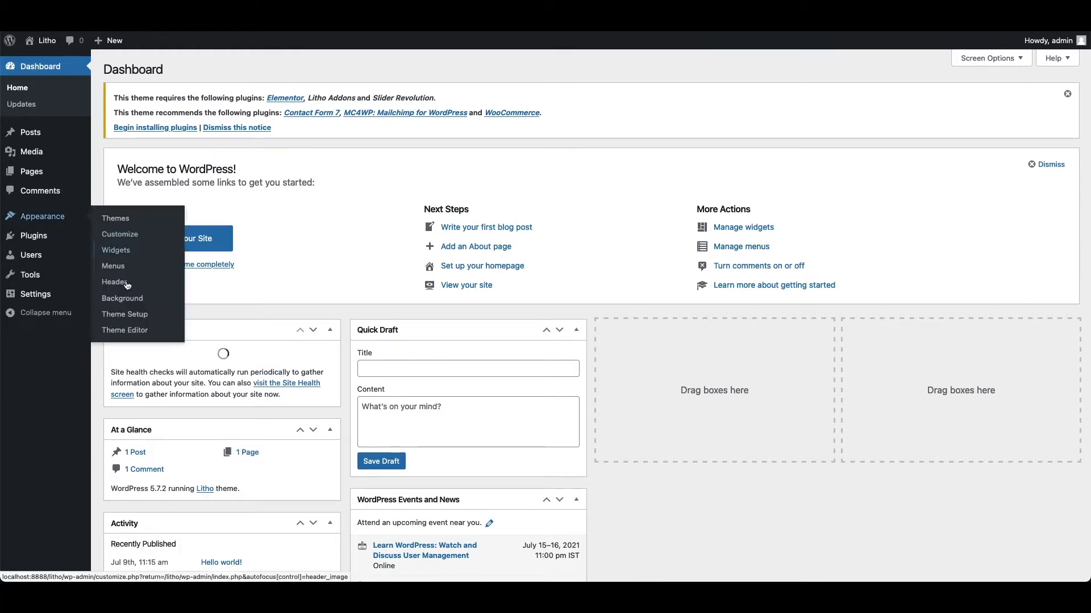
- Open the Litho Theme Setup welcome page under Appearance, showing the license already activated
{"action": "left_click", "coordinate": [125, 314]}
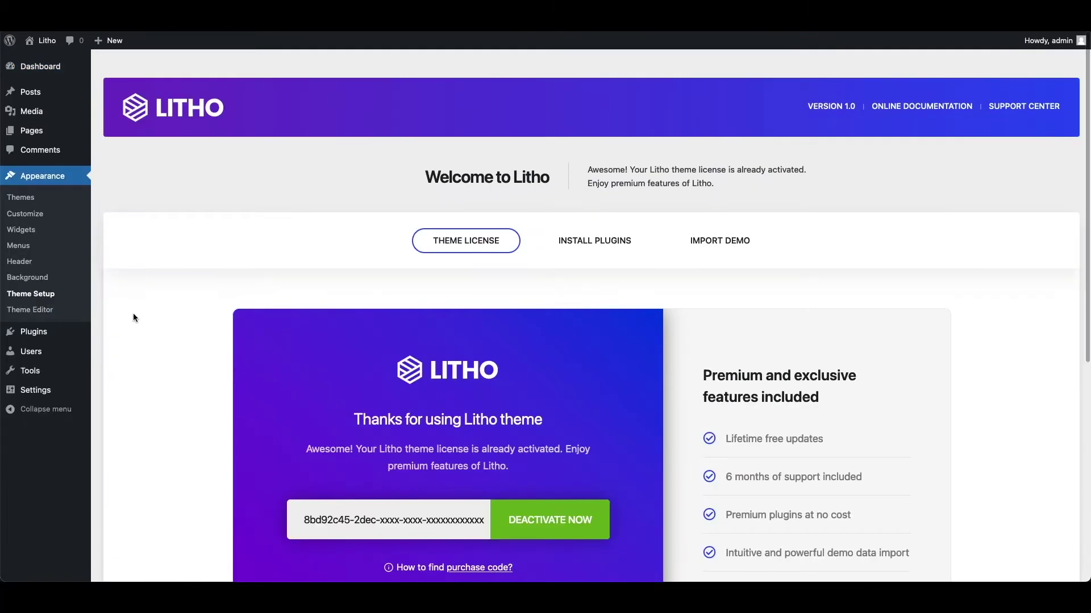
- Show the Litho Install Plugins step listing six required and recommended plugins, none installed
{"action": "left_click", "coordinate": [610, 247]}
{"action": "scroll", "coordinate": [450, 342], "scroll_direction": "down", "scroll_amount": 2}
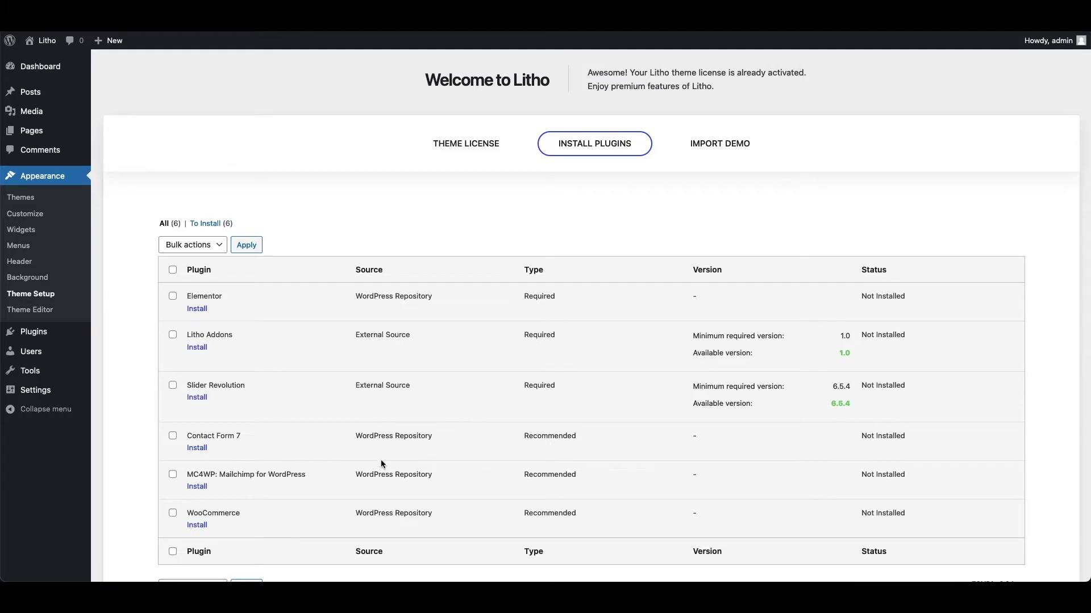
{"action": "scroll", "coordinate": [378, 454], "scroll_direction": "down", "scroll_amount": 1}
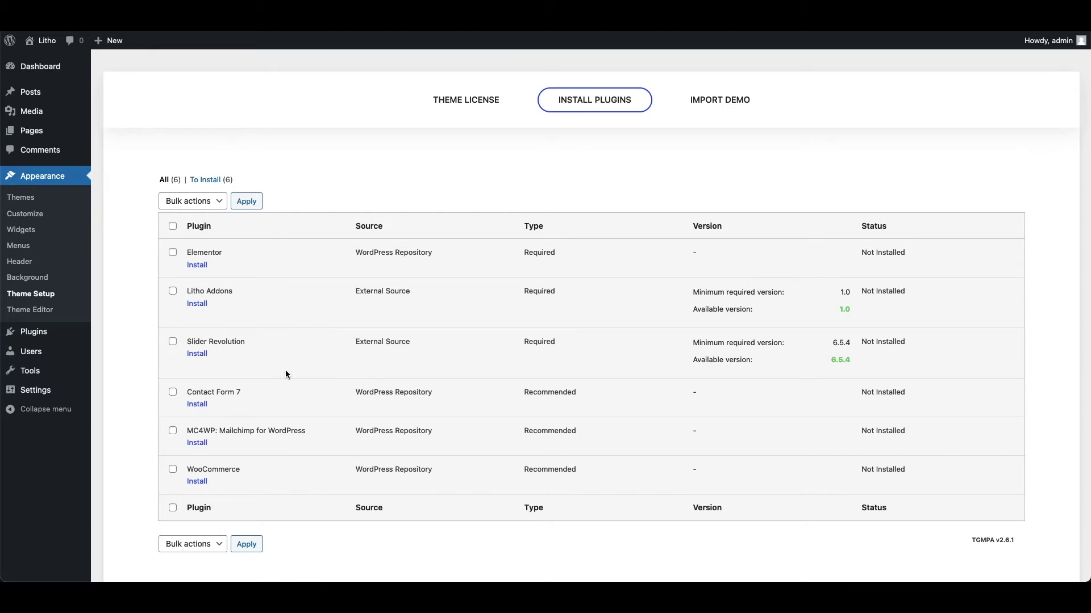
{"action": "left_click", "coordinate": [173, 227]}
- Bulk-install all six selected Litho plugins, starting with Elementor
{"action": "left_click", "coordinate": [195, 206]}
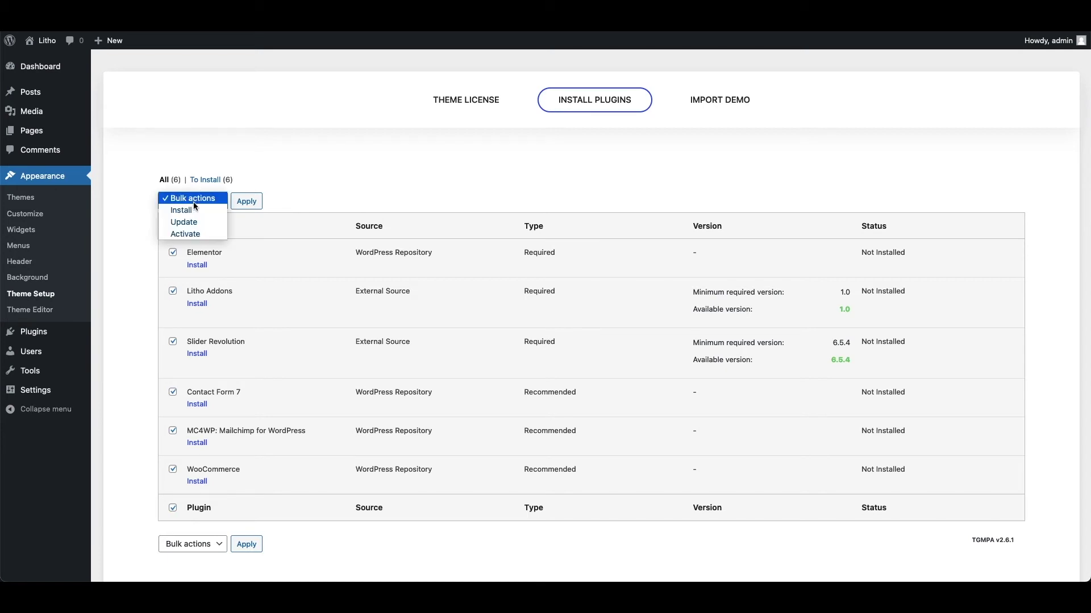
{"action": "left_click", "coordinate": [184, 210]}
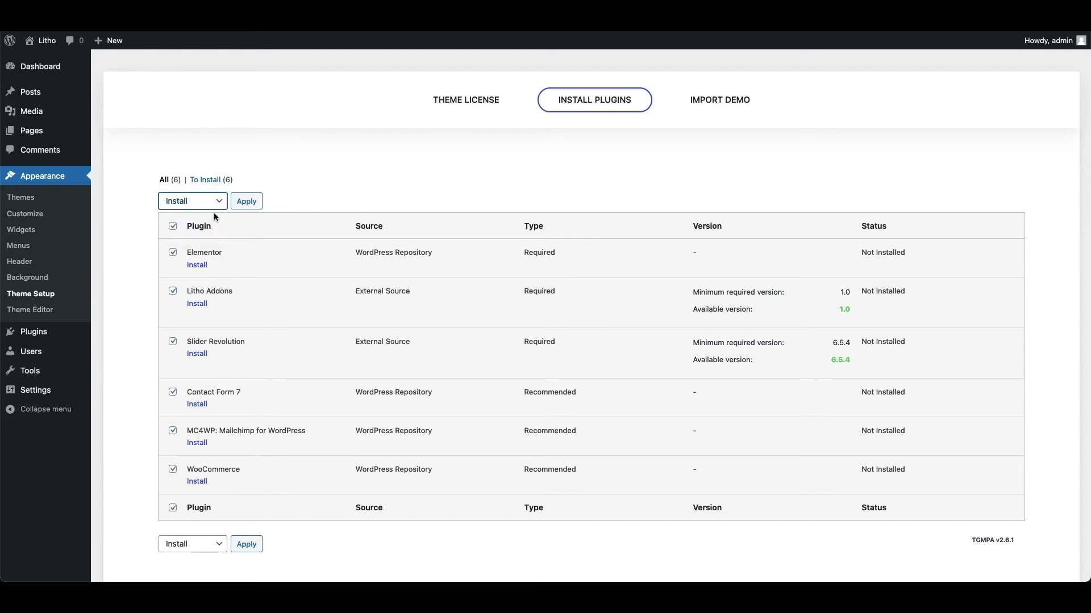
{"action": "left_click", "coordinate": [245, 201]}
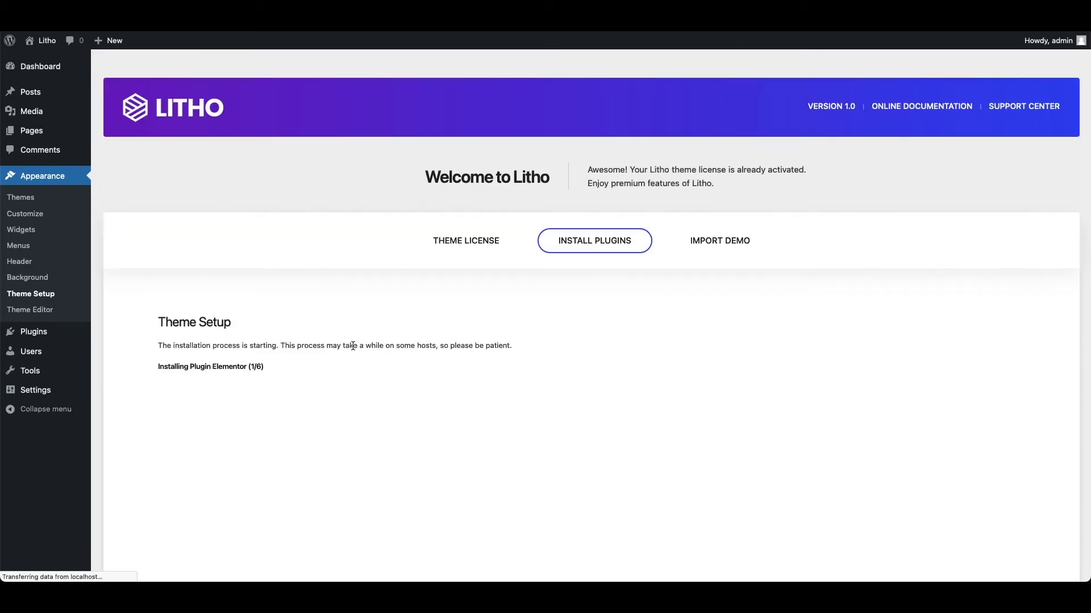
{"action": "scroll", "coordinate": [413, 454], "scroll_direction": "down", "scroll_amount": 3}
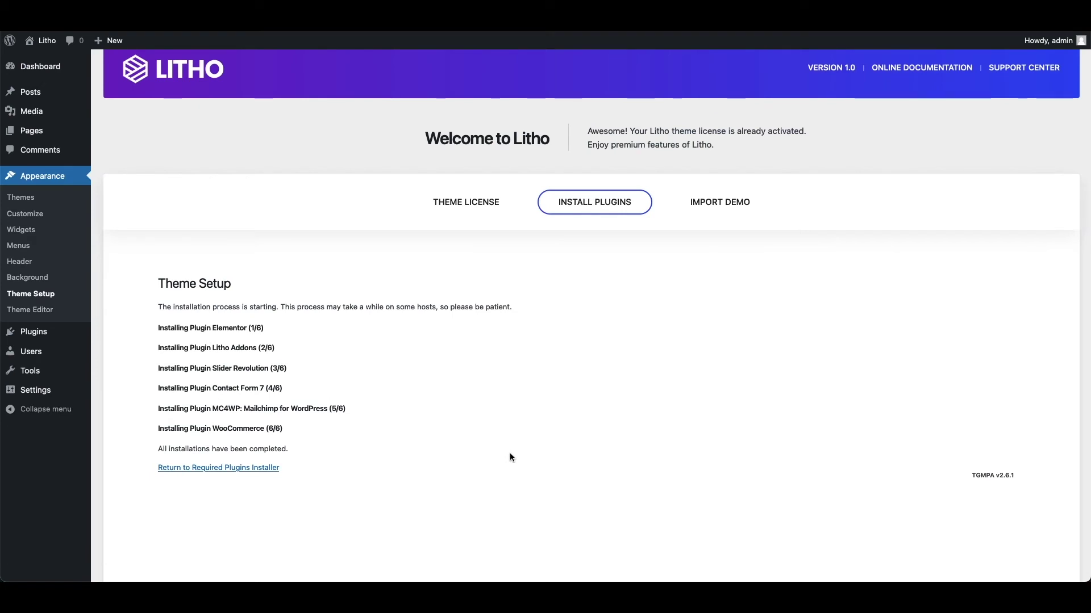
- Return to the Required Plugins Installer after all six plugins finish installing
{"action": "left_click", "coordinate": [263, 470]}
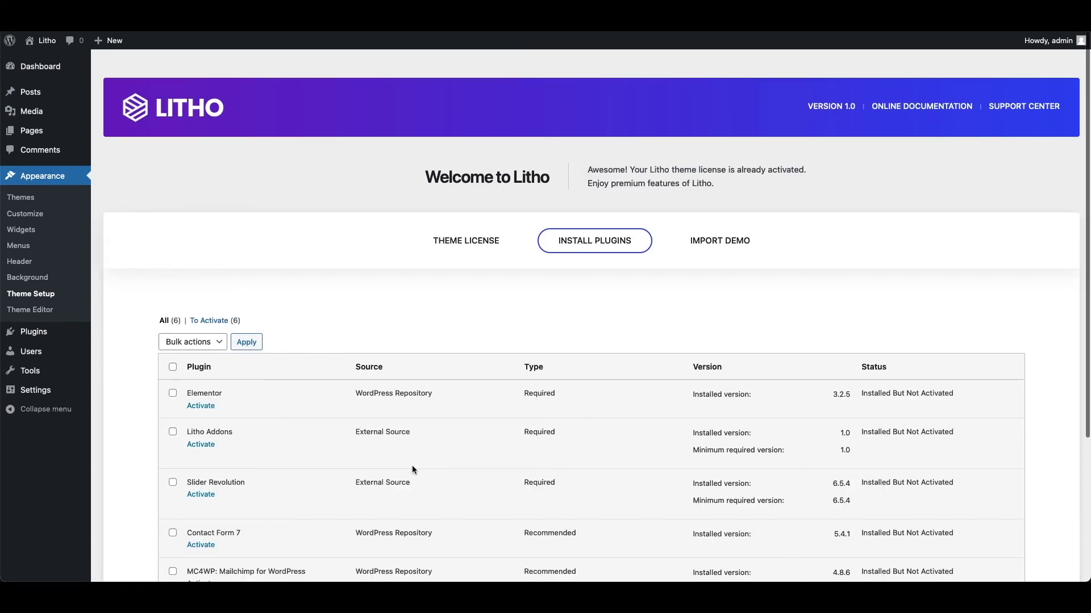
{"action": "scroll", "coordinate": [409, 465], "scroll_direction": "down", "scroll_amount": 2}
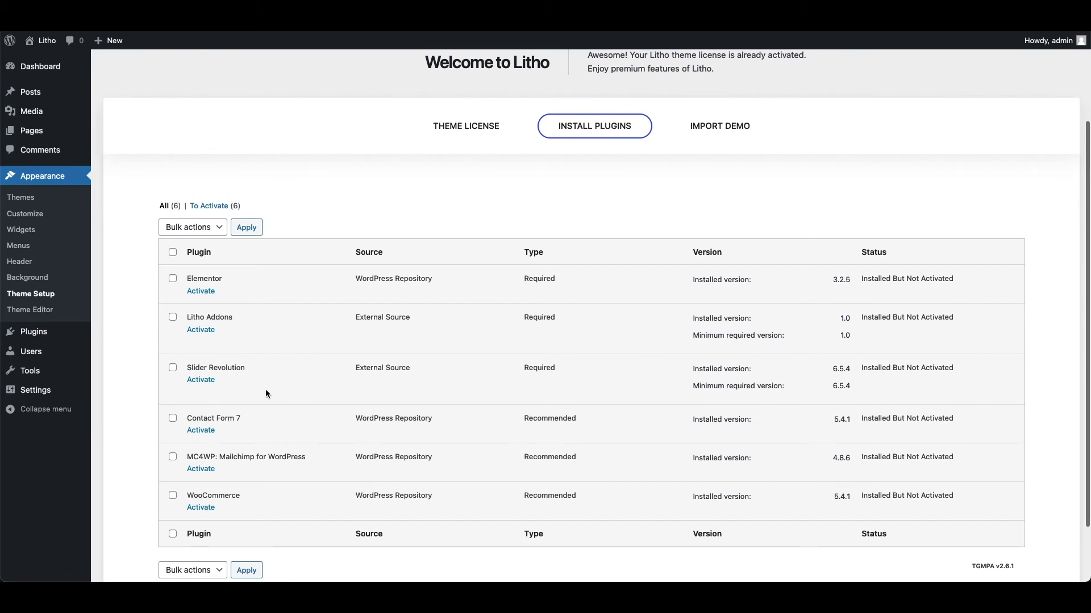
- Bulk-activate all six installed Litho plugins so each is listed as active
{"action": "left_click", "coordinate": [173, 253]}
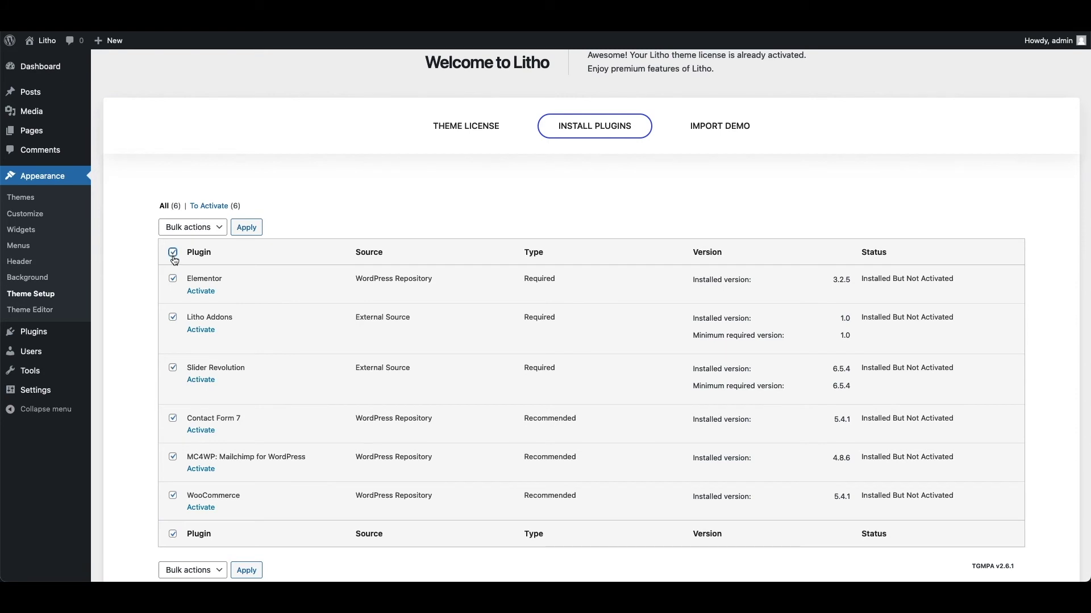
{"action": "left_click", "coordinate": [194, 228]}
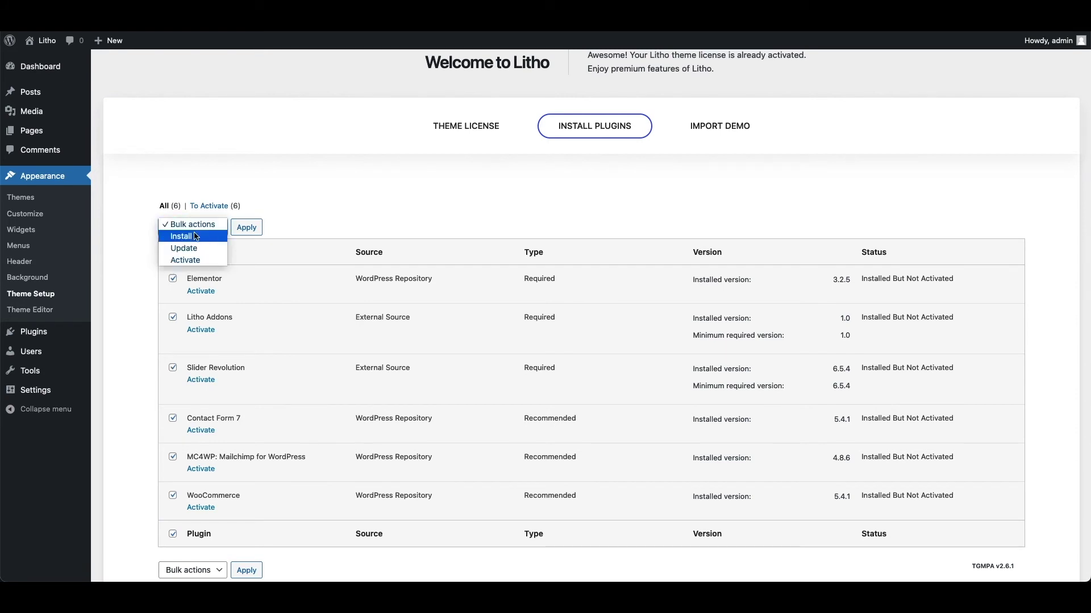
{"action": "left_click", "coordinate": [195, 261]}
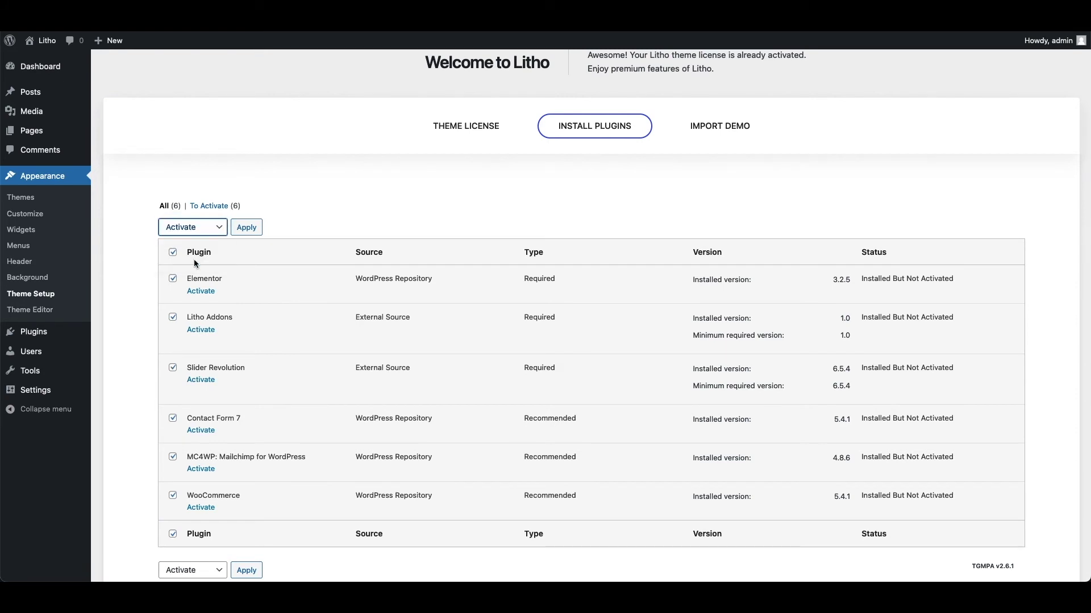
{"action": "left_click", "coordinate": [246, 228]}
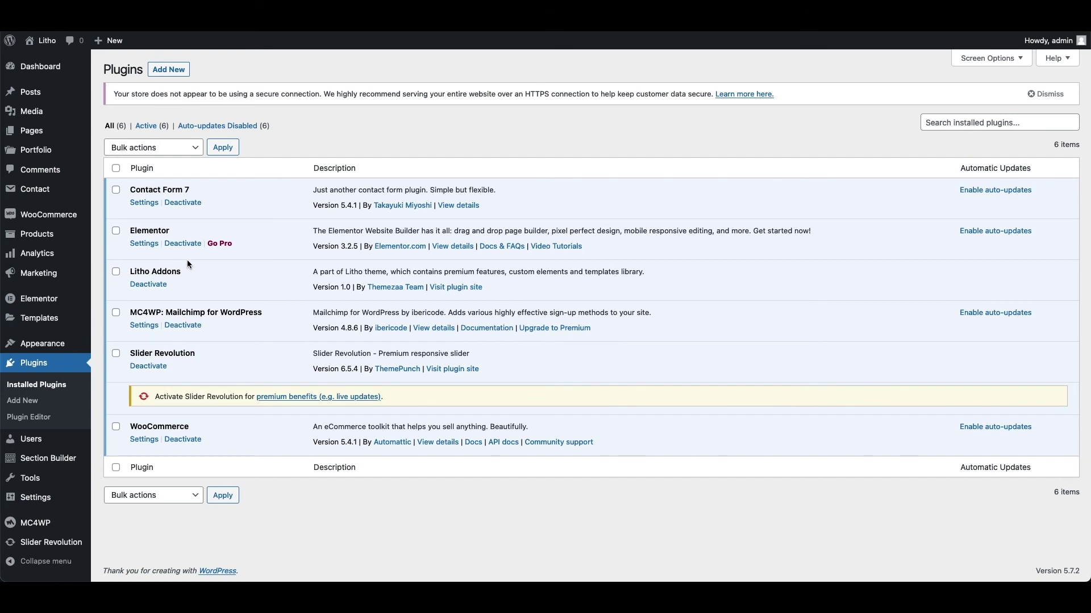
- Reopen the Litho Theme Setup under Appearance, now at the Import Demo step
{"action": "mouse_move", "coordinate": [42, 344]}
{"action": "left_click", "coordinate": [130, 443]}
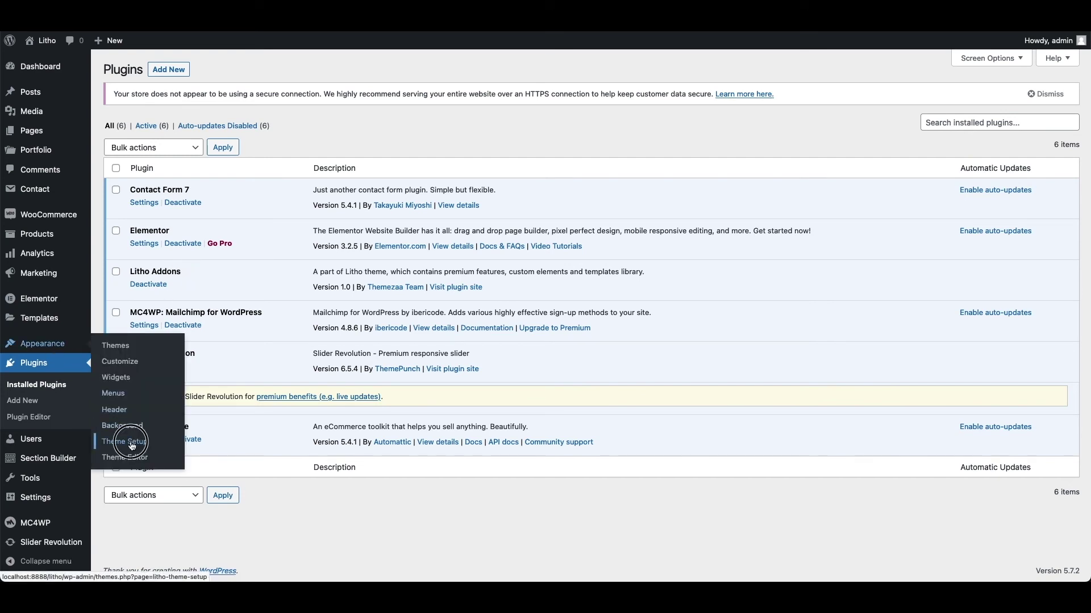